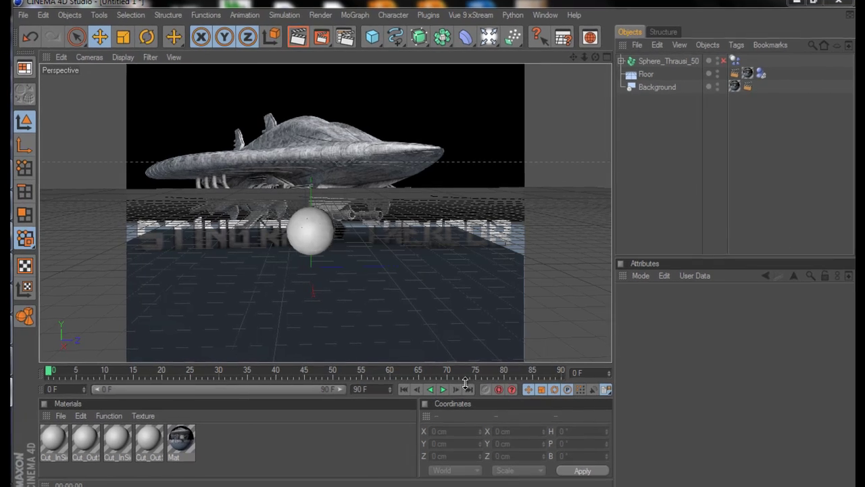
- Preview the shatter animation partway, then rewind to frame 0
{"action": "left_click", "coordinate": [443, 393]}
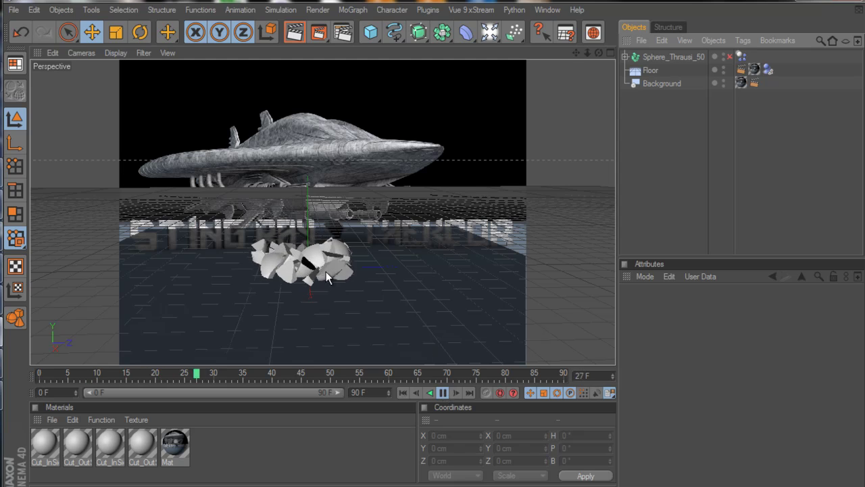
{"action": "left_click", "coordinate": [444, 393]}
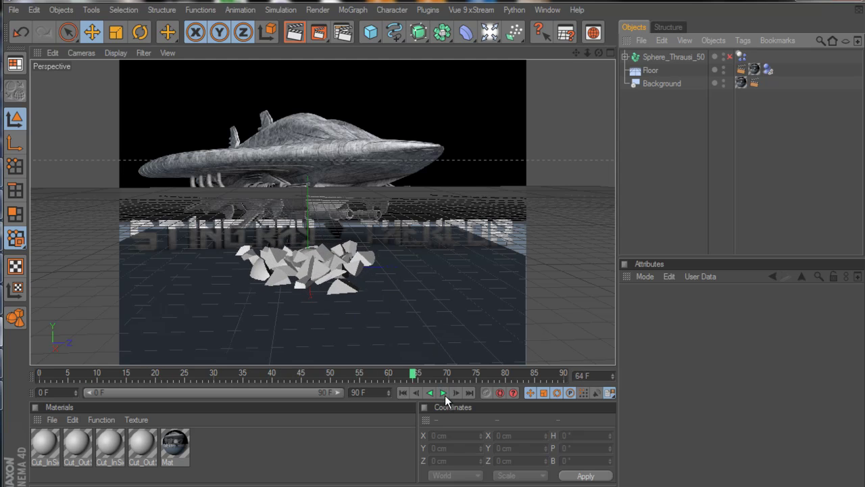
{"action": "left_click", "coordinate": [403, 392]}
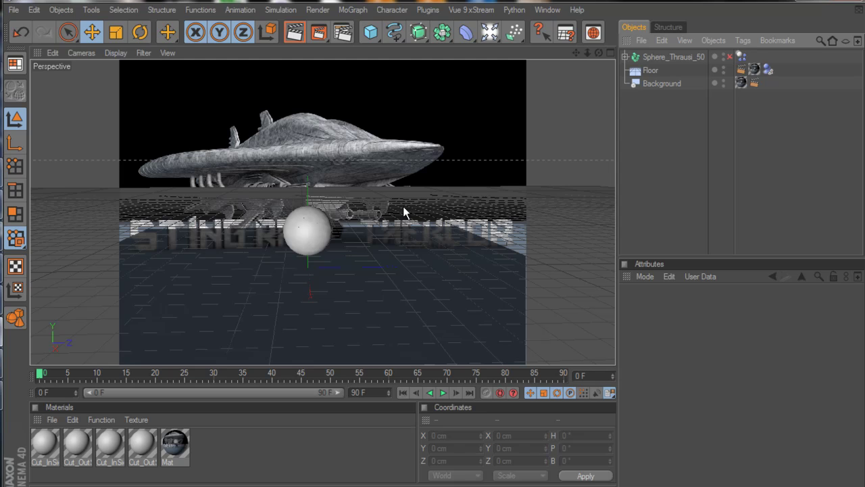
- Confirm the Floor's Compositing tag has Compositing Background enabled
{"action": "left_click", "coordinate": [652, 71]}
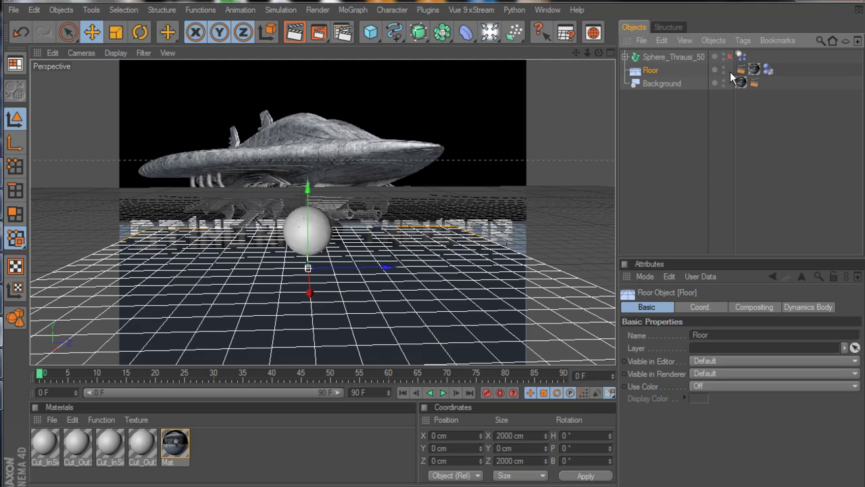
{"action": "right_click", "coordinate": [657, 73]}
{"action": "mouse_move", "coordinate": [695, 69]}
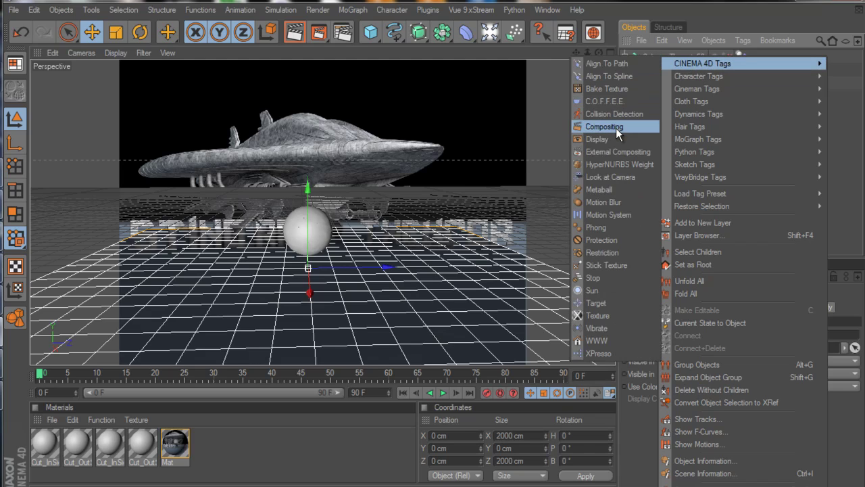
{"action": "left_click", "coordinate": [854, 192]}
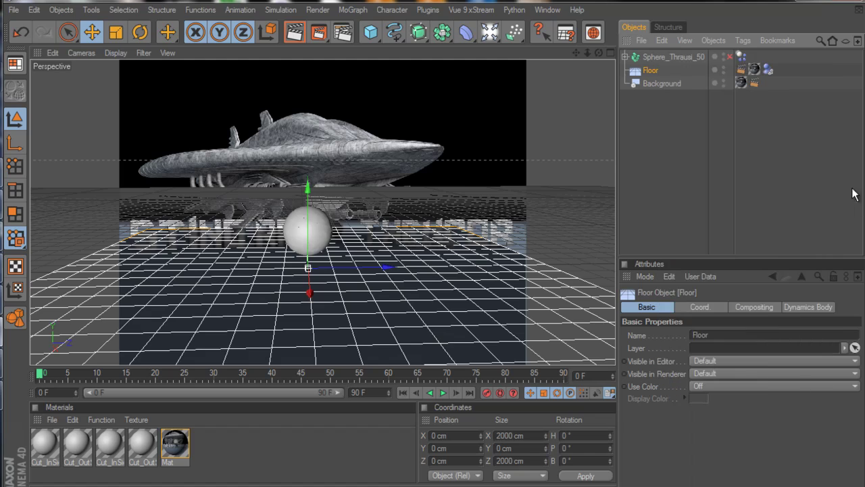
{"action": "left_click", "coordinate": [742, 69]}
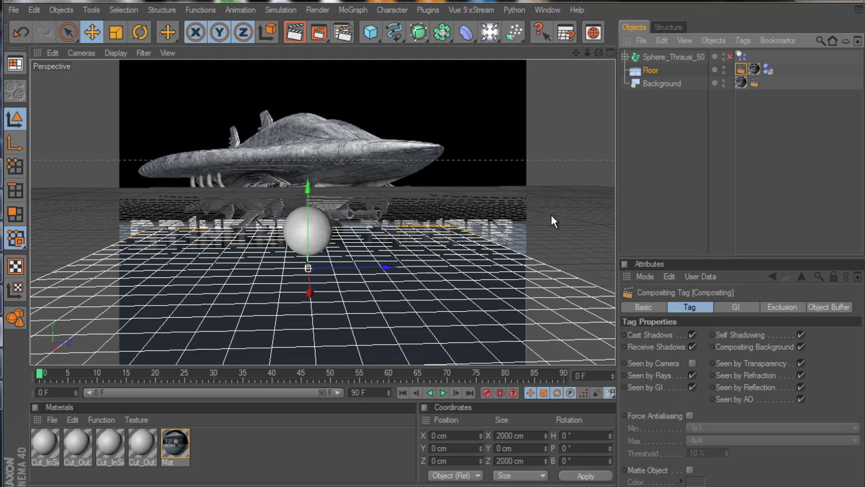
- Render the viewport with Ctrl+R to check that only the sphere shows against black
{"action": "left_click", "coordinate": [674, 84]}
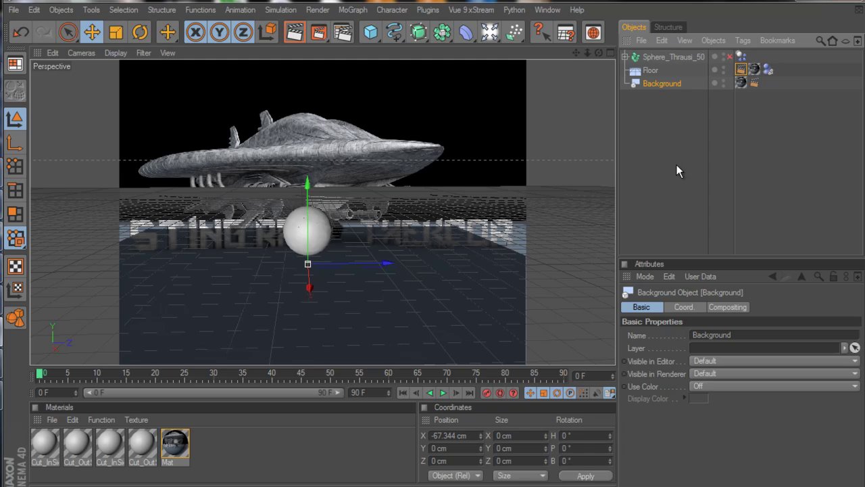
{"action": "key", "text": "ctrl+r"}
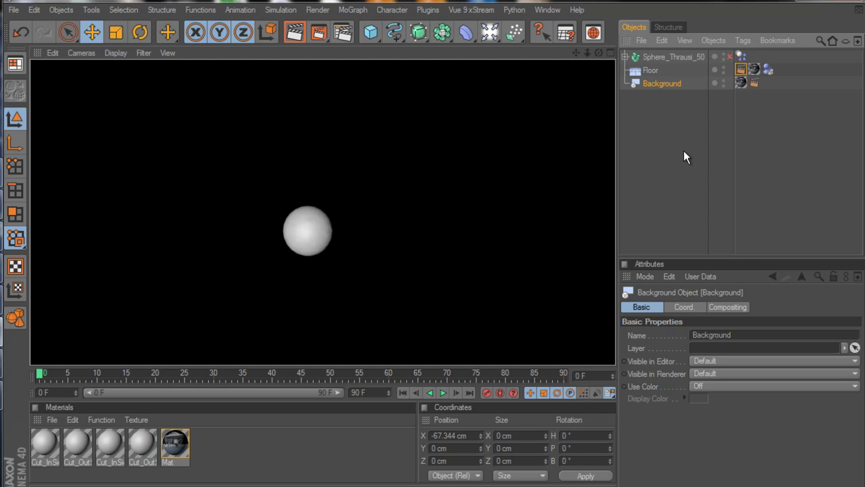
{"action": "left_click", "coordinate": [684, 153]}
{"action": "left_click", "coordinate": [315, 10]}
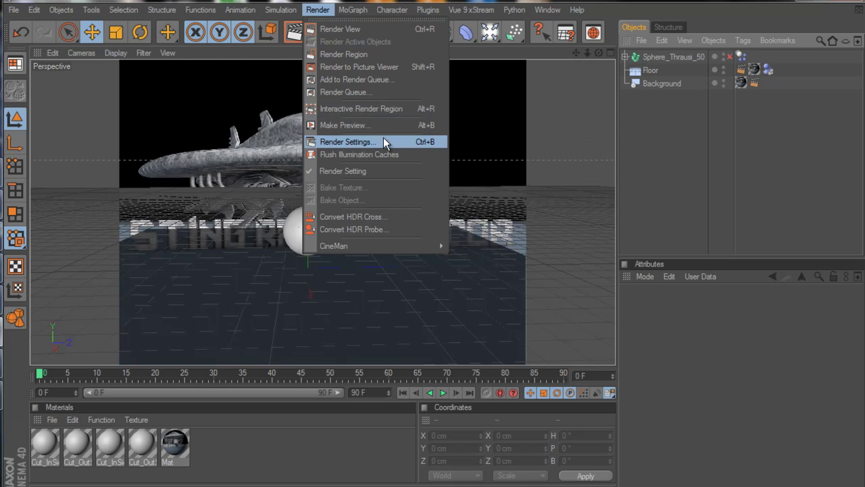
- Review Render Settings output: 1440×1080 at 72 DPI, frames 0 to 45
{"action": "left_click", "coordinate": [383, 141]}
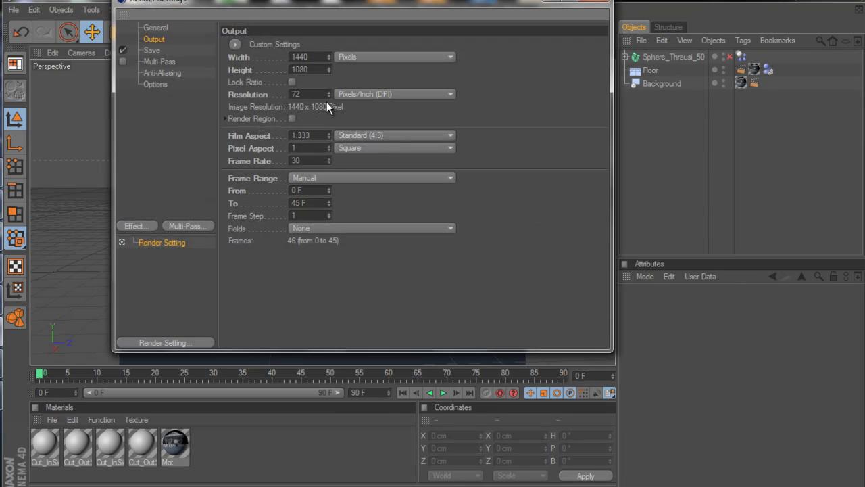
{"action": "left_click", "coordinate": [165, 29]}
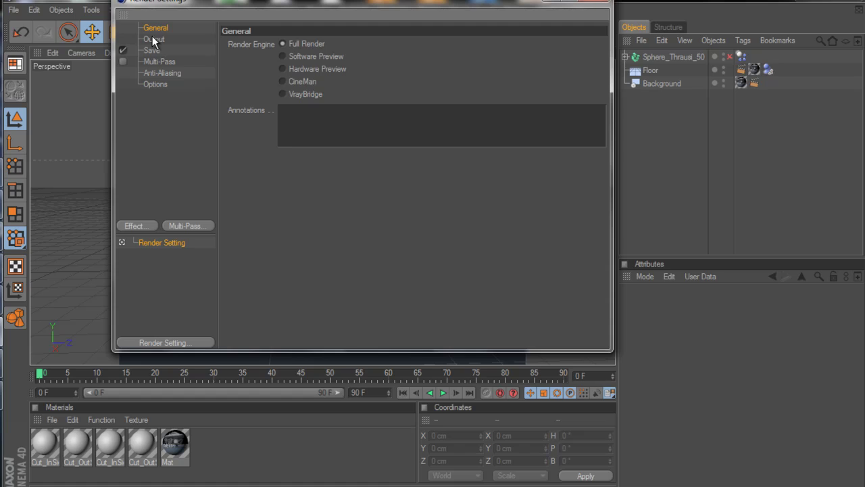
{"action": "left_click", "coordinate": [153, 39]}
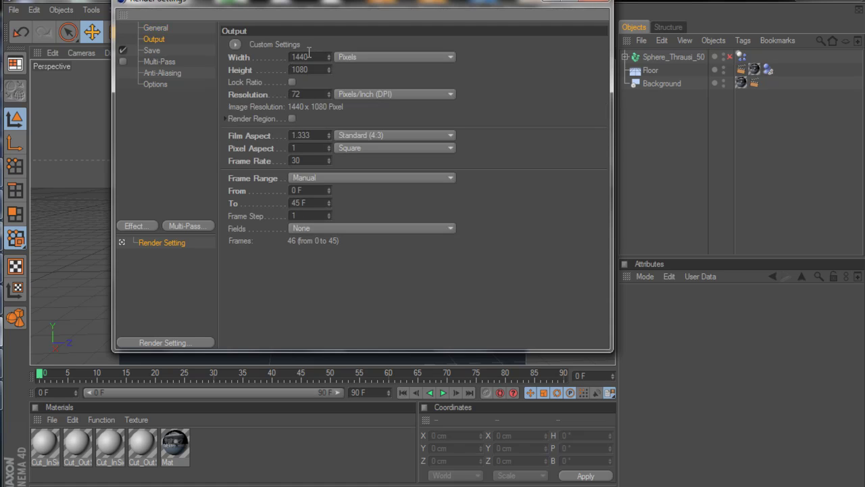
{"action": "left_click_drag", "start_coordinate": [302, 57], "coordinate": [308, 57]}
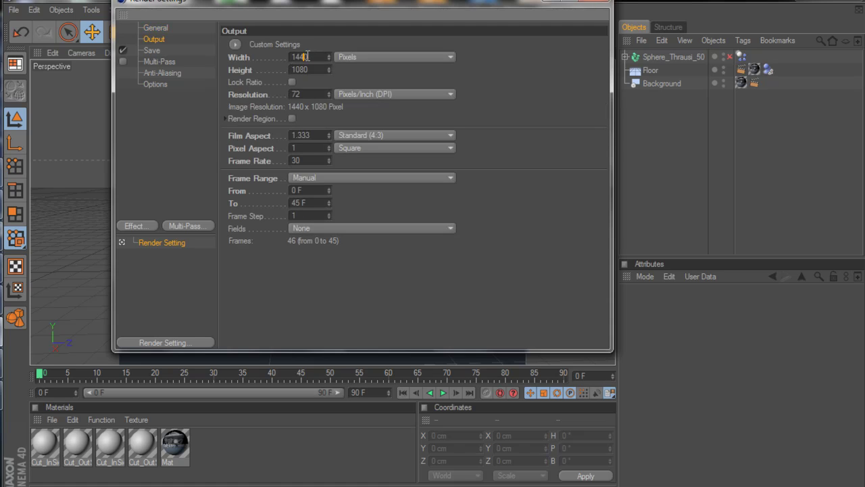
{"action": "left_click", "coordinate": [318, 92]}
{"action": "left_click", "coordinate": [309, 202]}
- Set the render save file to break5 on the Desktop
{"action": "left_click", "coordinate": [153, 51]}
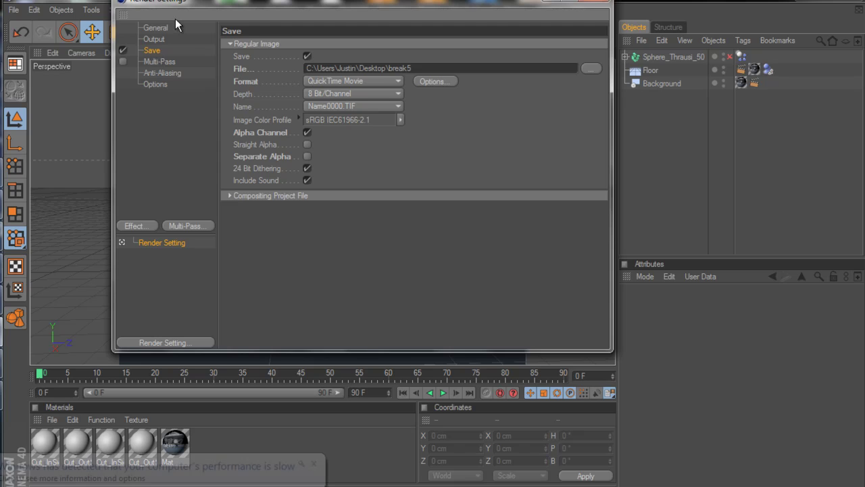
{"action": "left_click", "coordinate": [591, 69]}
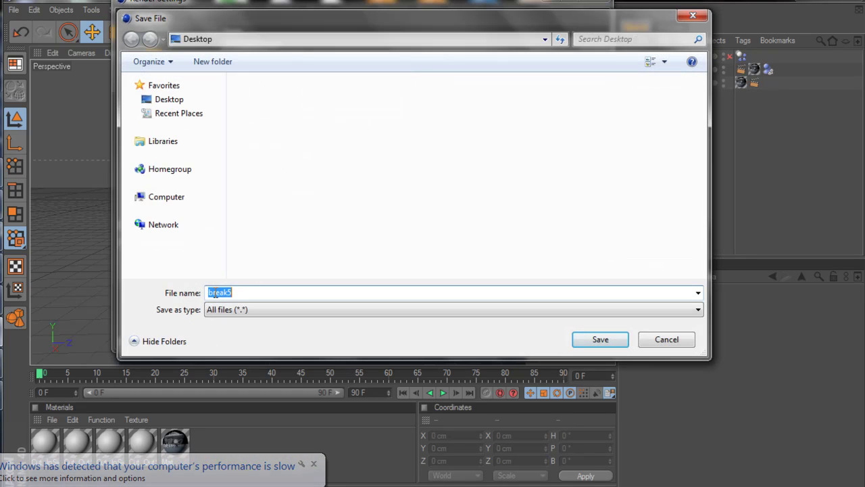
{"action": "left_click", "coordinate": [610, 341]}
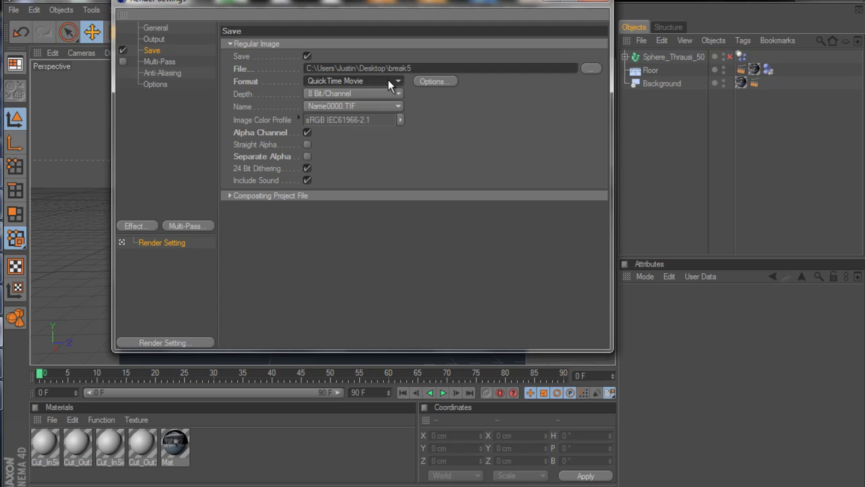
- Keep QuickTime Movie as the format and enable Alpha Channel
{"action": "left_click", "coordinate": [396, 81]}
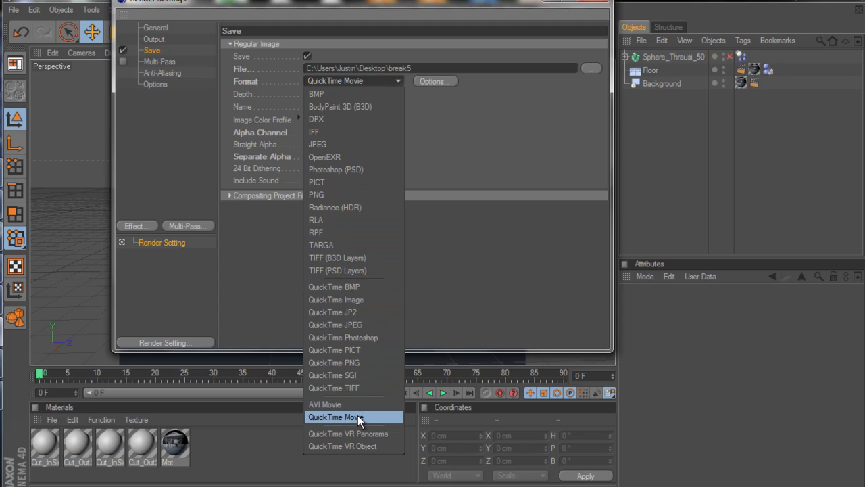
{"action": "left_click", "coordinate": [468, 283]}
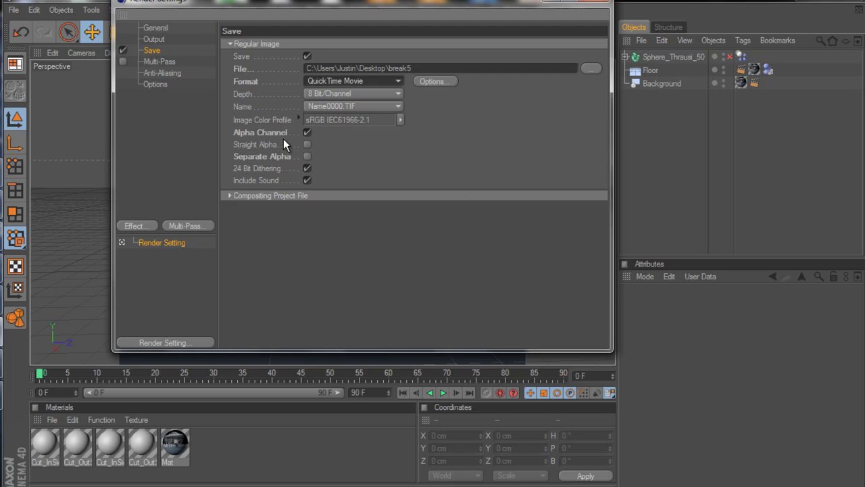
{"action": "left_click", "coordinate": [307, 133]}
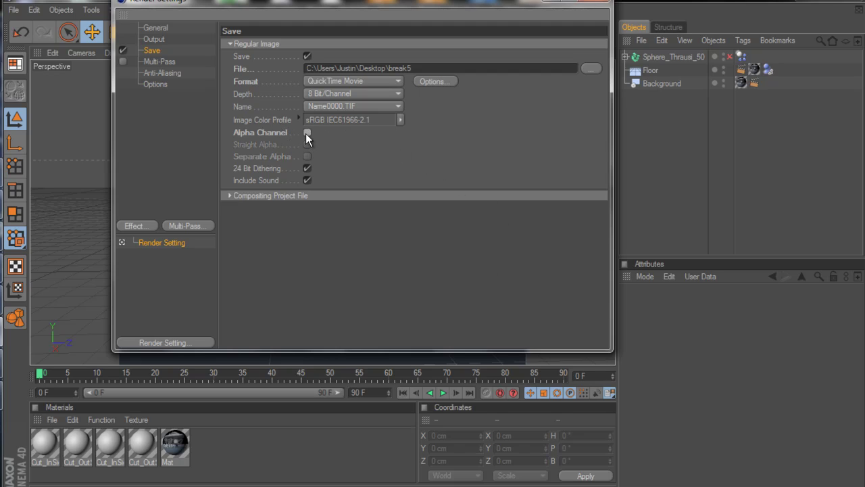
{"action": "left_click", "coordinate": [306, 133]}
- Keep Geometry anti-aliasing with the Still Image filter, adding no render effects
{"action": "left_click", "coordinate": [164, 61]}
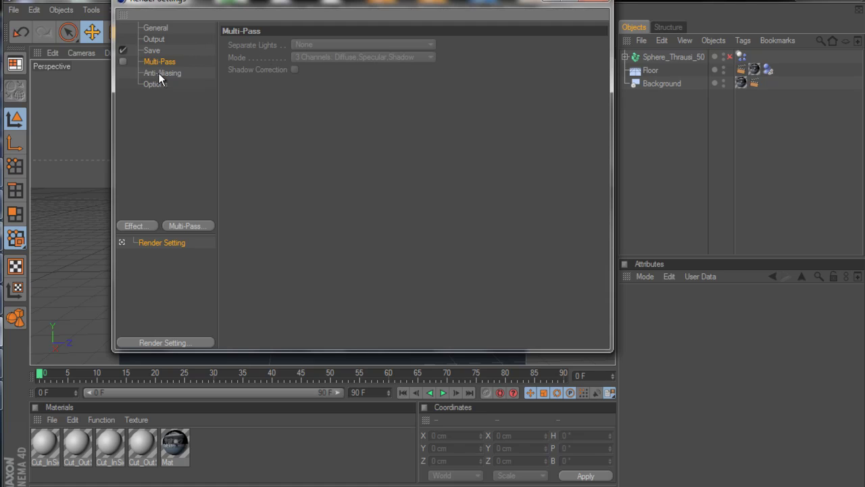
{"action": "left_click", "coordinate": [159, 75]}
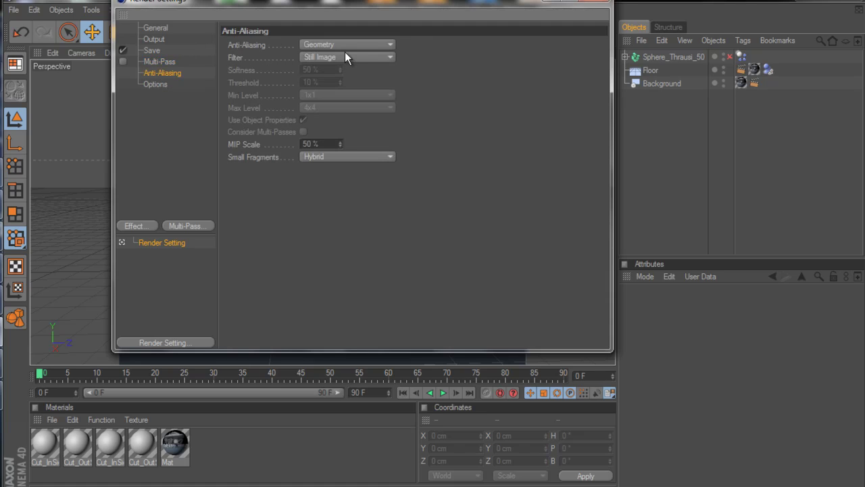
{"action": "left_click", "coordinate": [361, 59]}
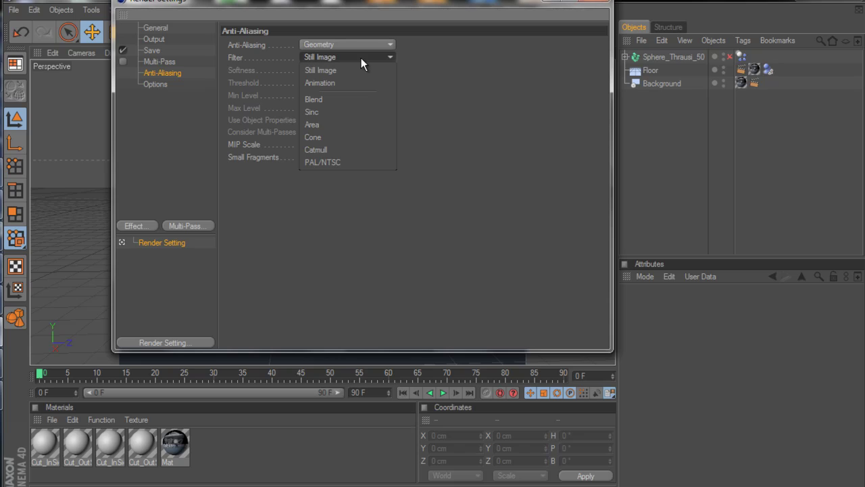
{"action": "left_click", "coordinate": [426, 54]}
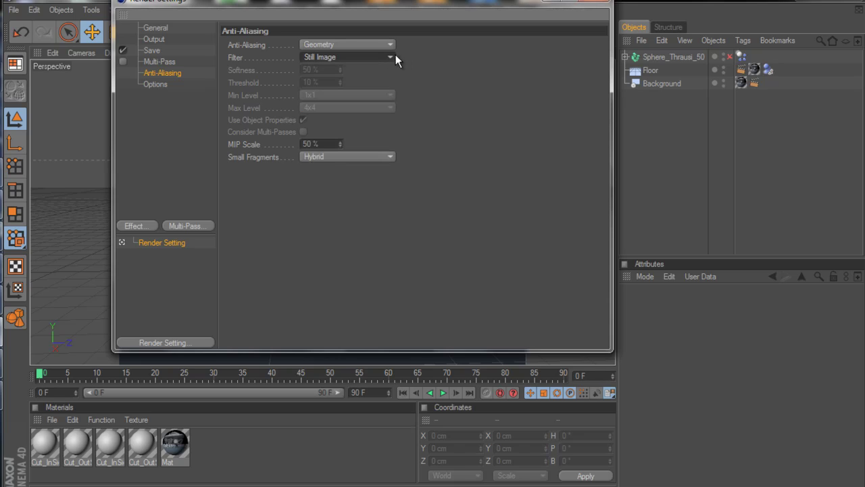
{"action": "left_click", "coordinate": [375, 49]}
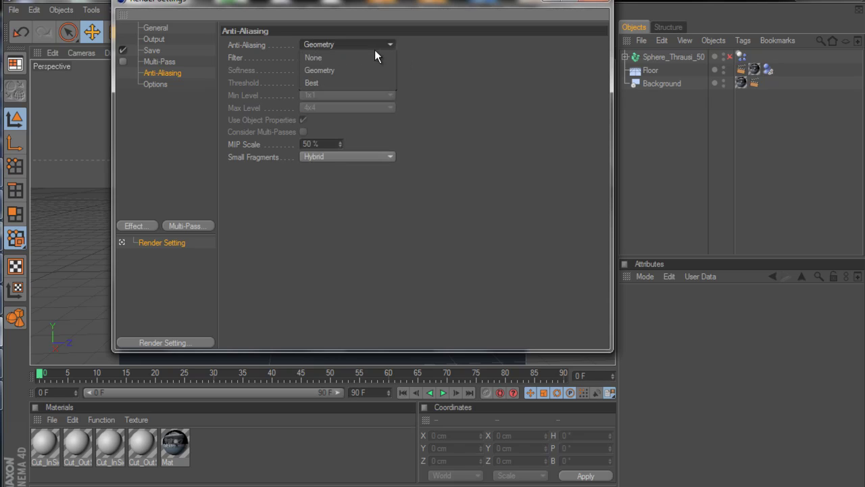
{"action": "left_click", "coordinate": [418, 45]}
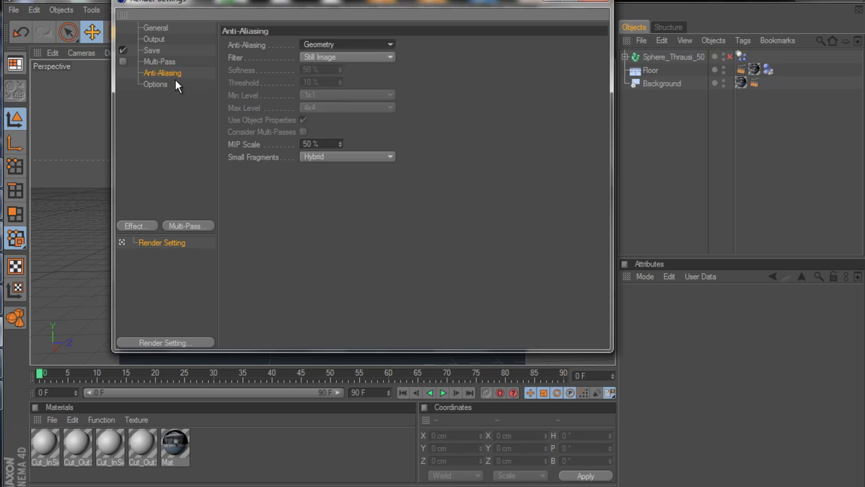
{"action": "left_click", "coordinate": [152, 228]}
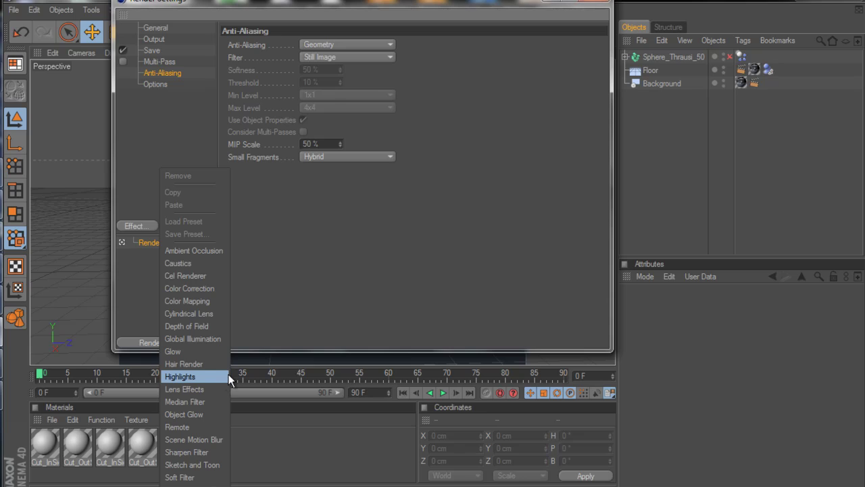
{"action": "left_click", "coordinate": [290, 287]}
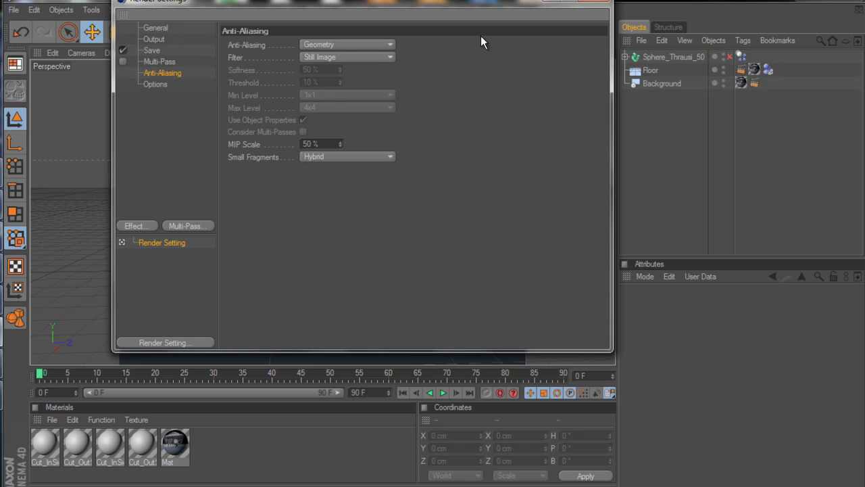
{"action": "left_click", "coordinate": [161, 39]}
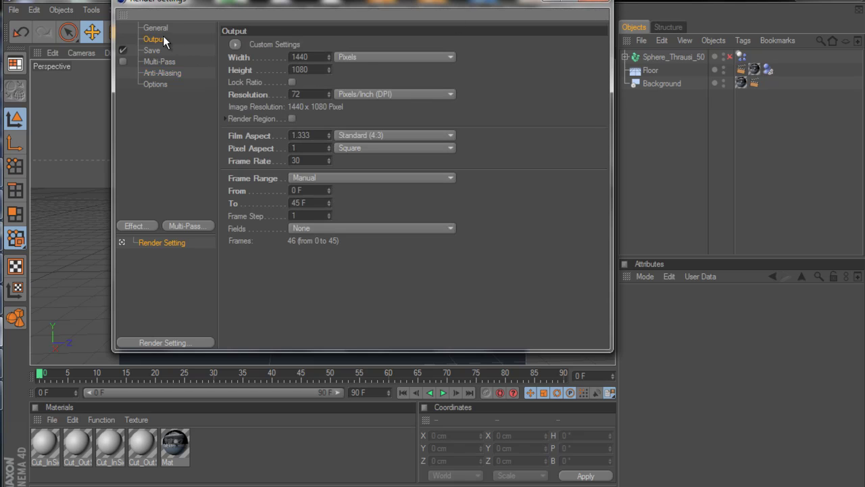
- Render the animation to the Picture Viewer, overwriting the existing break5.mov
{"action": "left_click", "coordinate": [597, 2]}
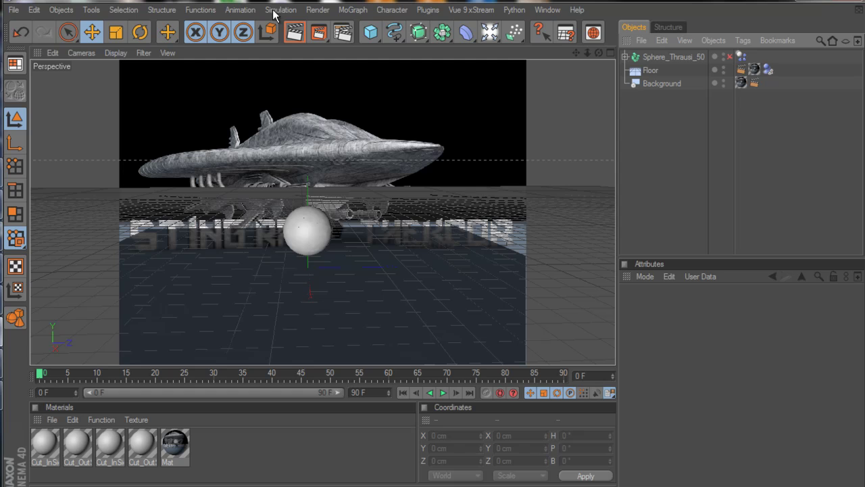
{"action": "left_click", "coordinate": [317, 33]}
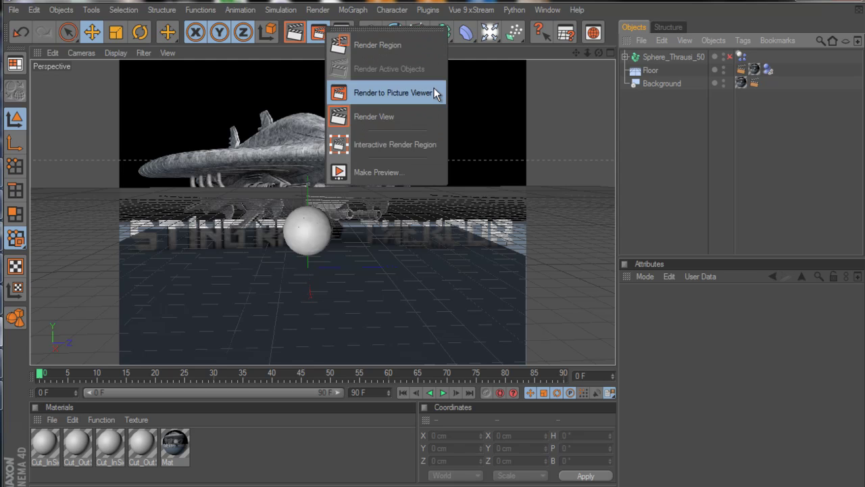
{"action": "left_click", "coordinate": [417, 100]}
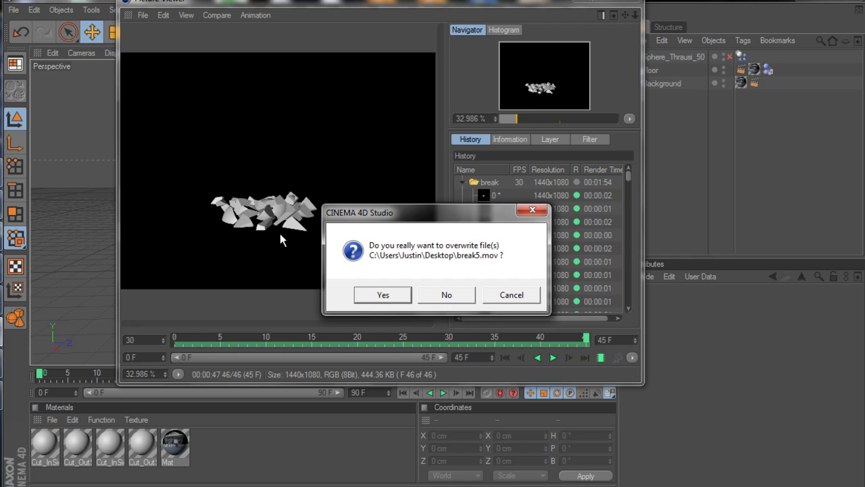
{"action": "left_click", "coordinate": [383, 295]}
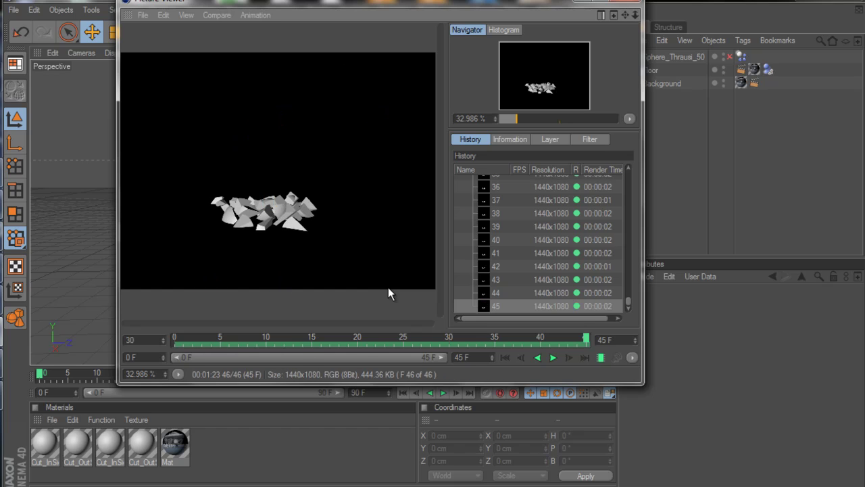
- Close the Picture Viewer and drag break5.mov from the desktop into Premiere's Project panel
{"action": "left_click", "coordinate": [580, 2]}
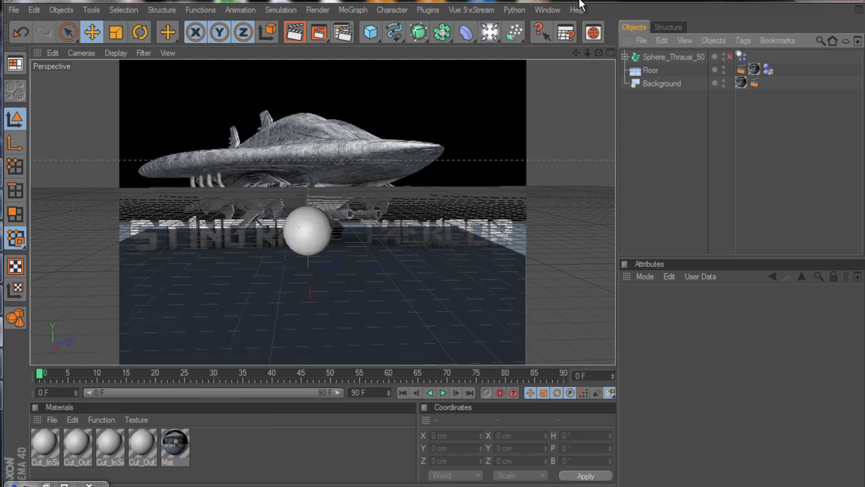
{"action": "left_click", "coordinate": [803, 2]}
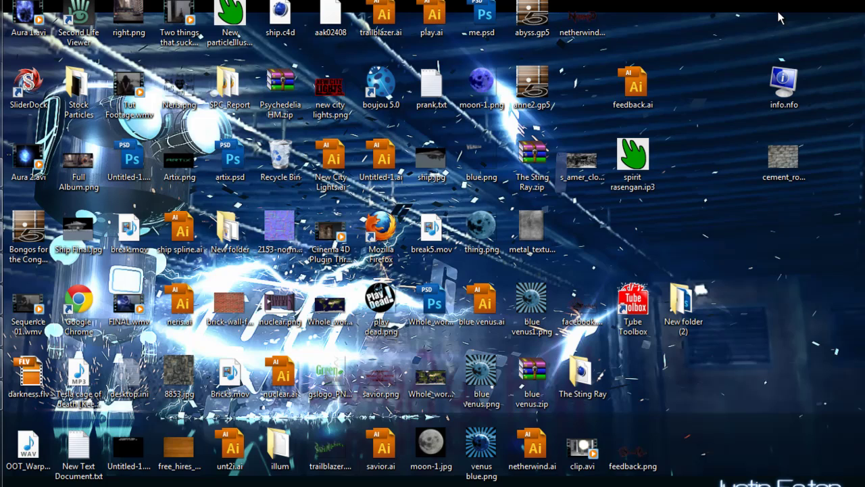
{"action": "left_click", "coordinate": [433, 229]}
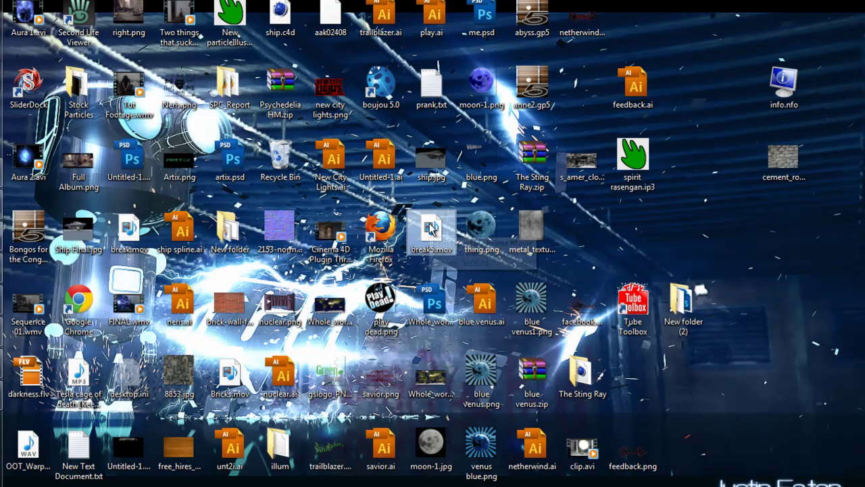
{"action": "left_click_drag", "start_coordinate": [431, 228], "coordinate": [55, 236]}
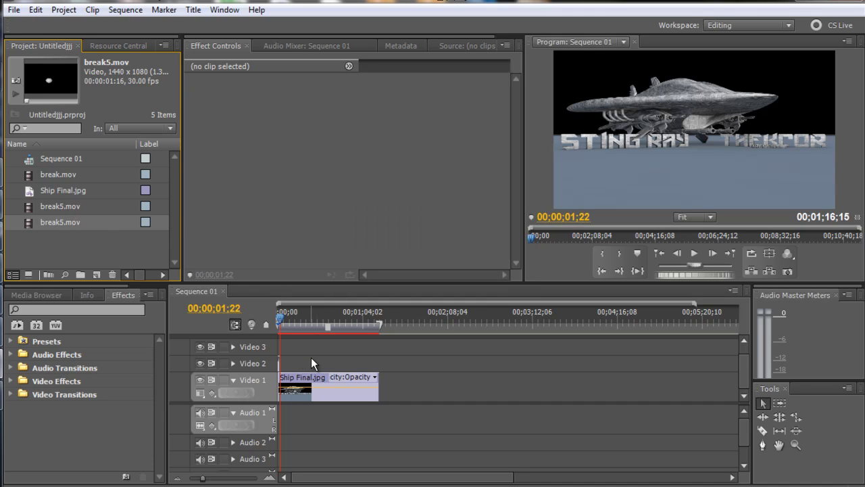
- Place break5.mov on the Sequence 01 timeline above Ship Final.jpg
{"action": "left_click", "coordinate": [280, 364]}
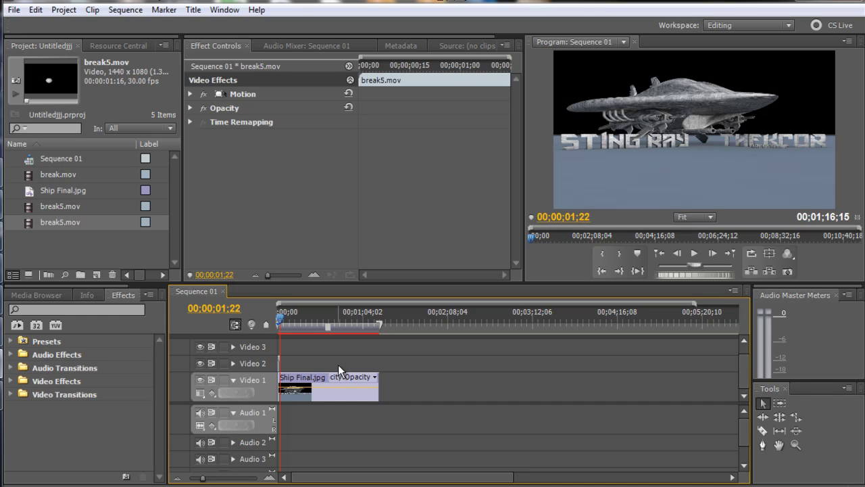
{"action": "left_click", "coordinate": [338, 365]}
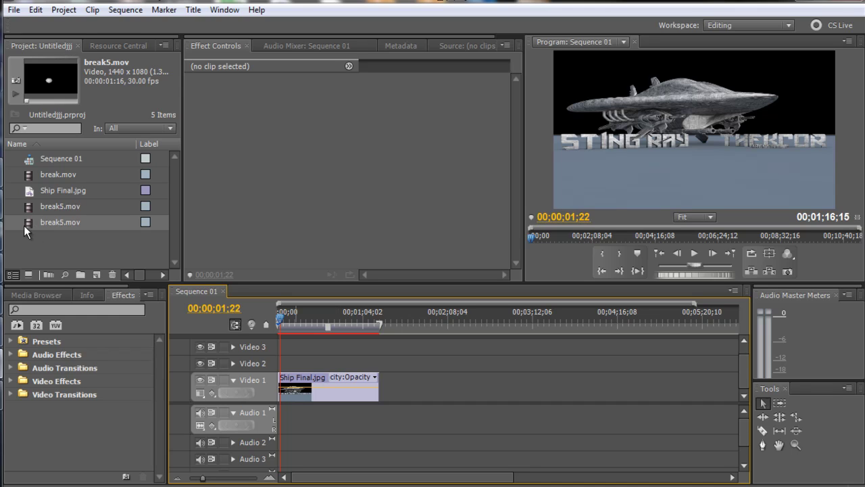
{"action": "left_click_drag", "start_coordinate": [26, 222], "coordinate": [278, 359]}
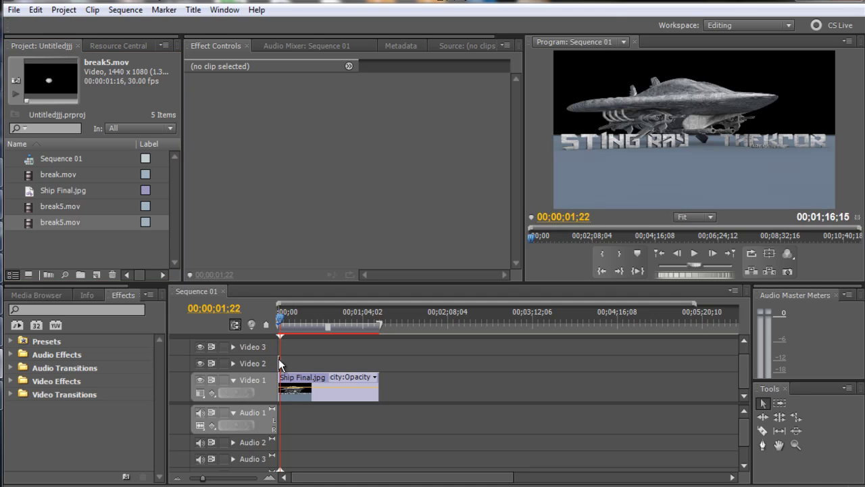
- Play the sequence from the start and pause on the shattered fragments
{"action": "left_click", "coordinate": [280, 317]}
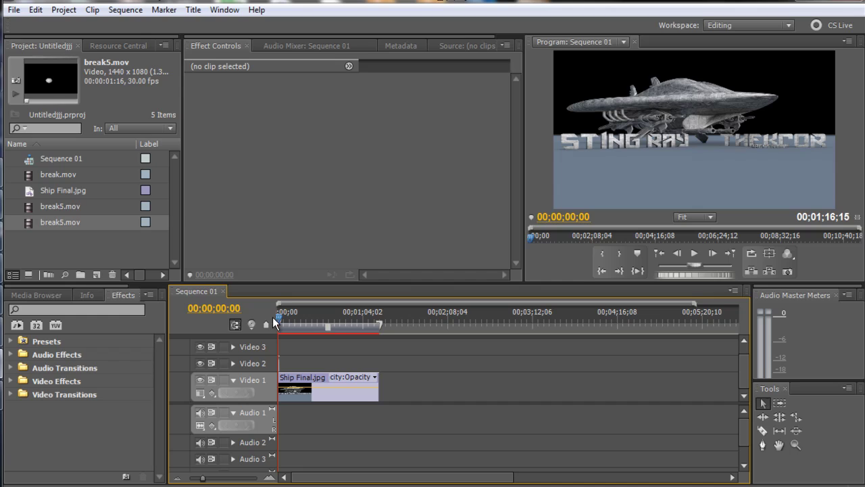
{"action": "left_click", "coordinate": [691, 254]}
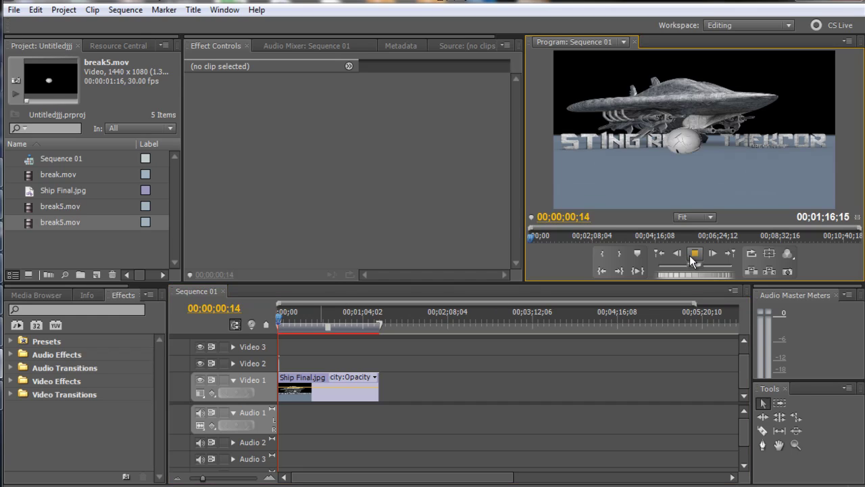
{"action": "left_click", "coordinate": [694, 254]}
{"action": "key", "text": "space"}
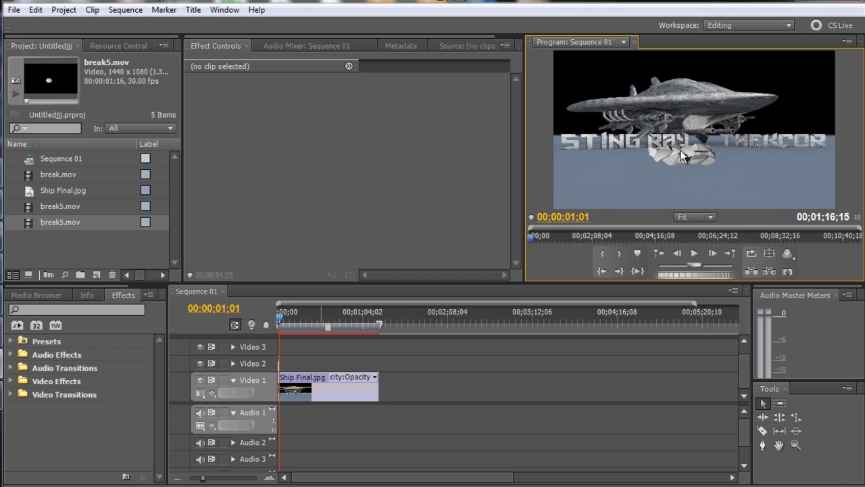